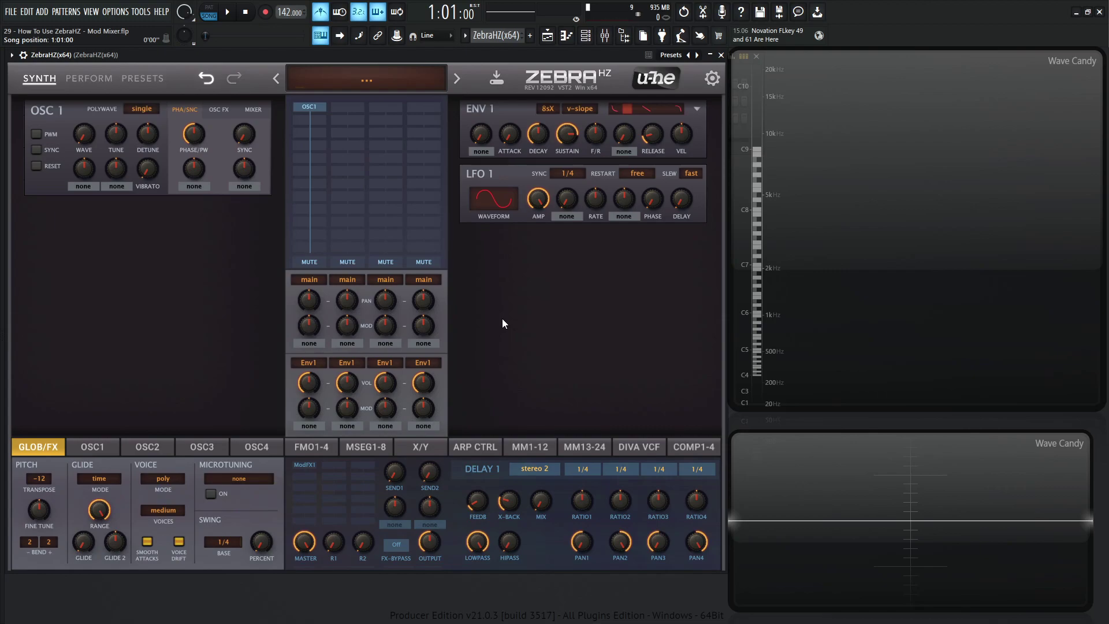
# Step: Reset the patch to init and set MMix1 as OSC1's tune modulation source
pyautogui.click(381, 82)
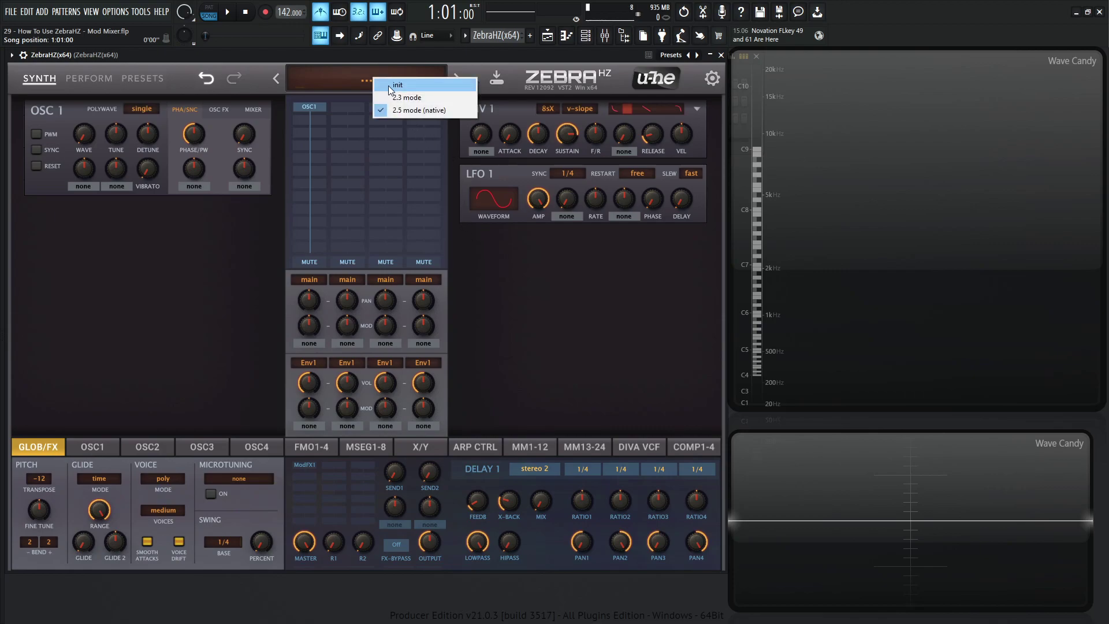
pyautogui.click(389, 86)
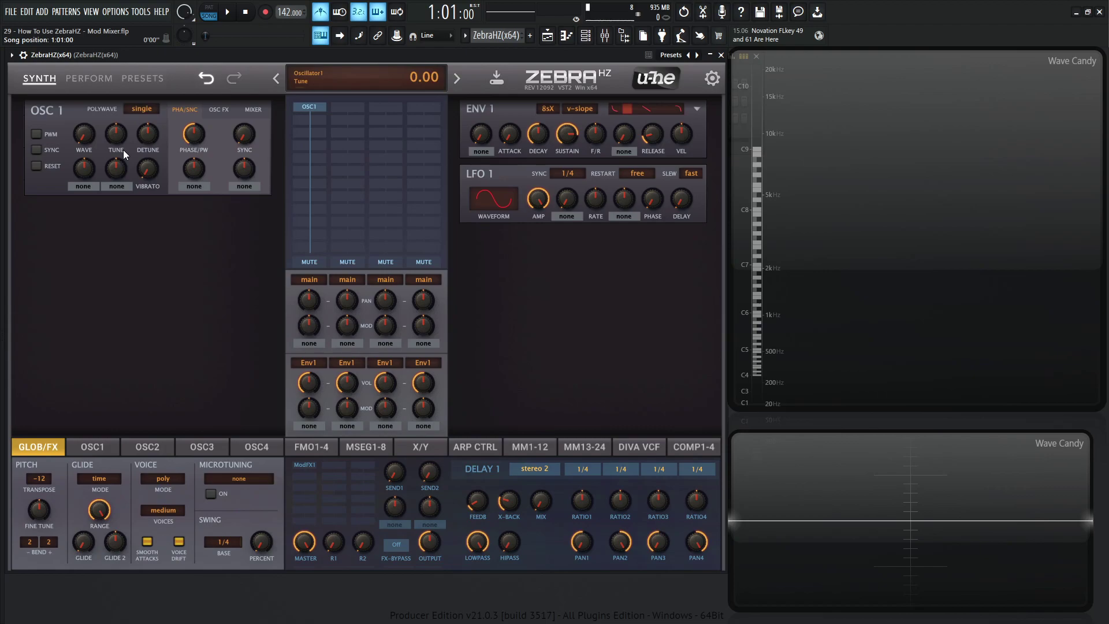
pyautogui.click(116, 186)
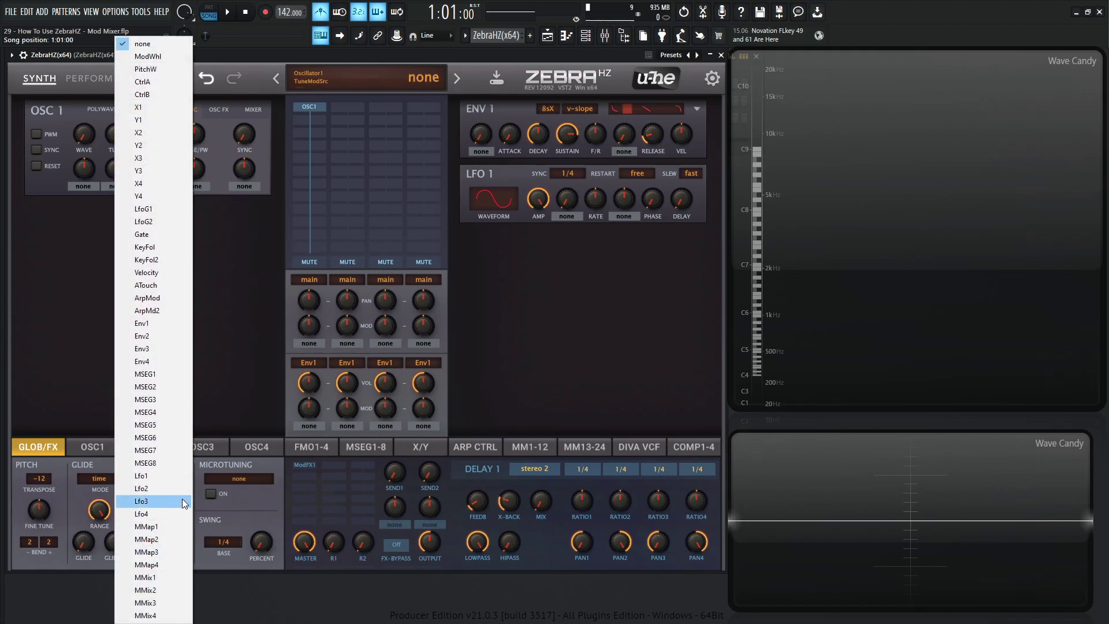
pyautogui.click(174, 578)
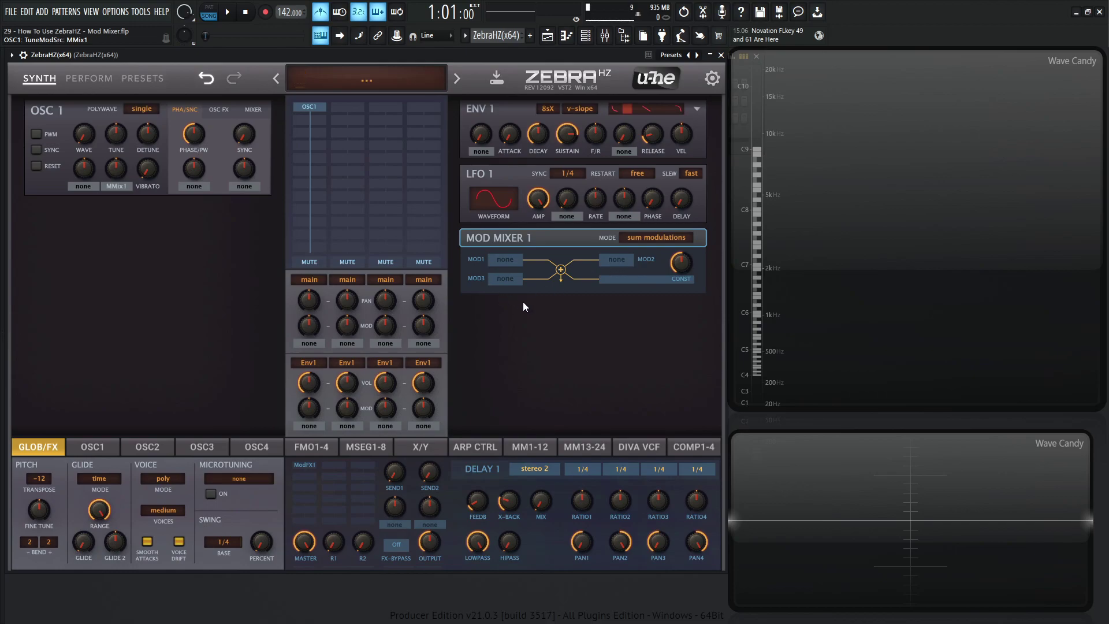
# Step: Assign Env2 to Mod Mixer 1's MOD1 input and Lfo1 to its MOD2 input
pyautogui.click(503, 261)
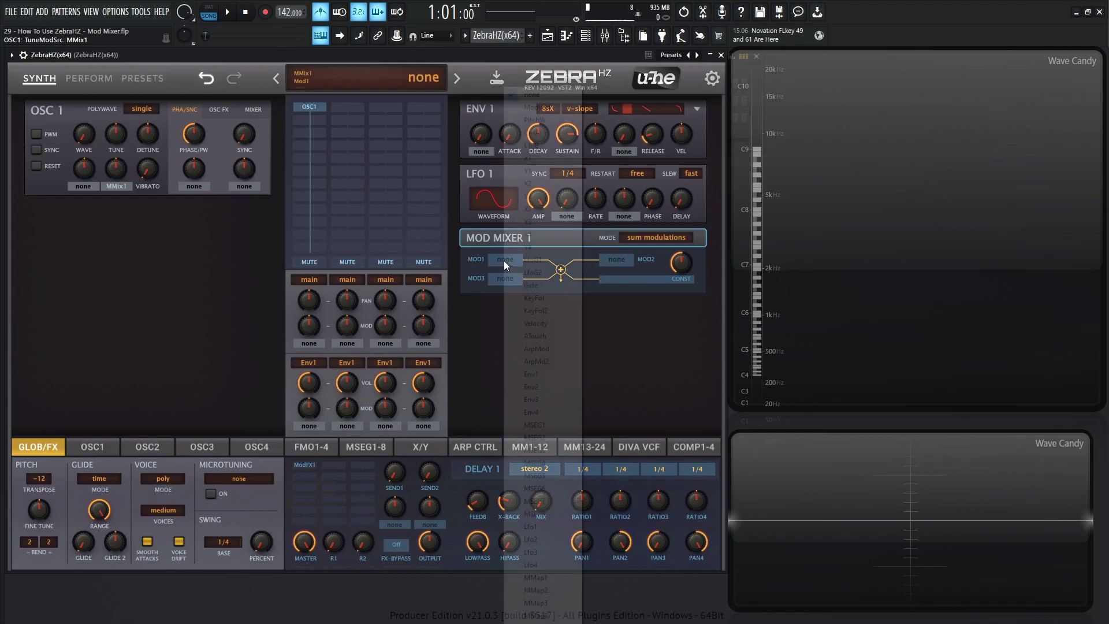
pyautogui.click(543, 387)
pyautogui.click(611, 327)
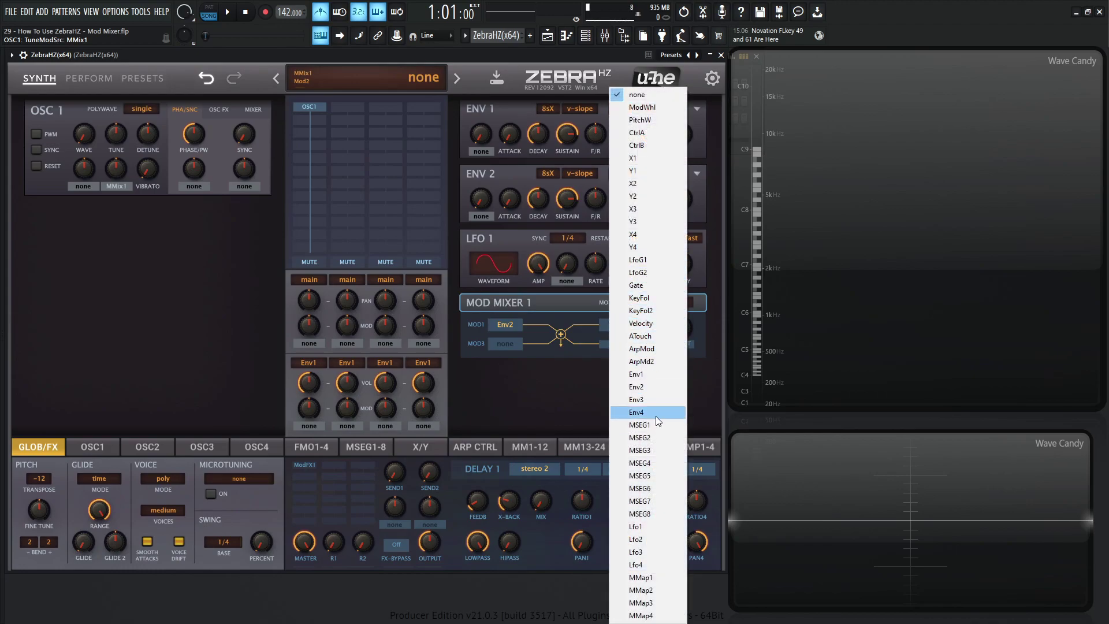
pyautogui.click(656, 522)
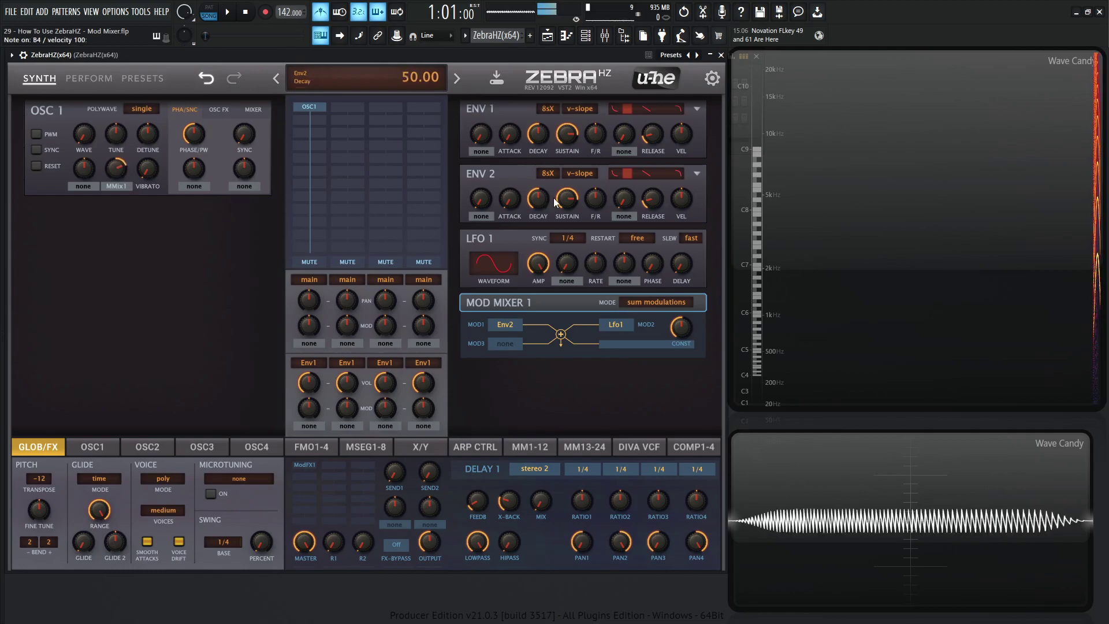
# Step: Slow LFO1's rate to about 54 and set Env2's sustain near 43.5, adjusting its release
pyautogui.moveTo(597, 268)
pyautogui.mouseDown()
pyautogui.moveTo(595, 280)
pyautogui.moveTo(597, 262)
pyautogui.mouseUp()
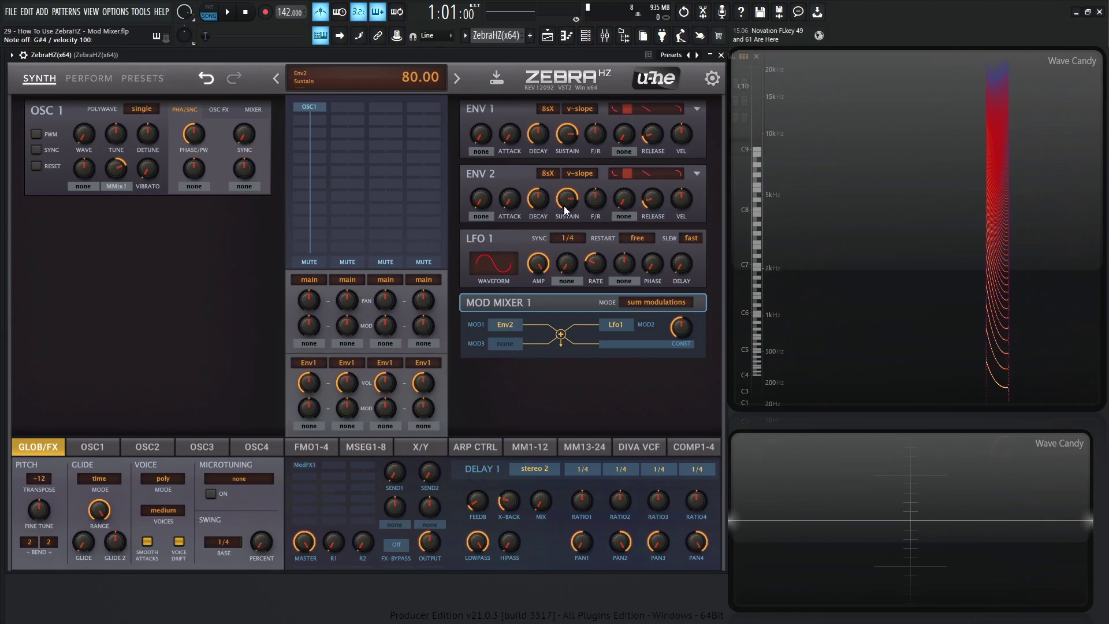
pyautogui.moveTo(567, 207); pyautogui.dragTo(569, 292)
pyautogui.moveTo(573, 200); pyautogui.dragTo(544, 231)
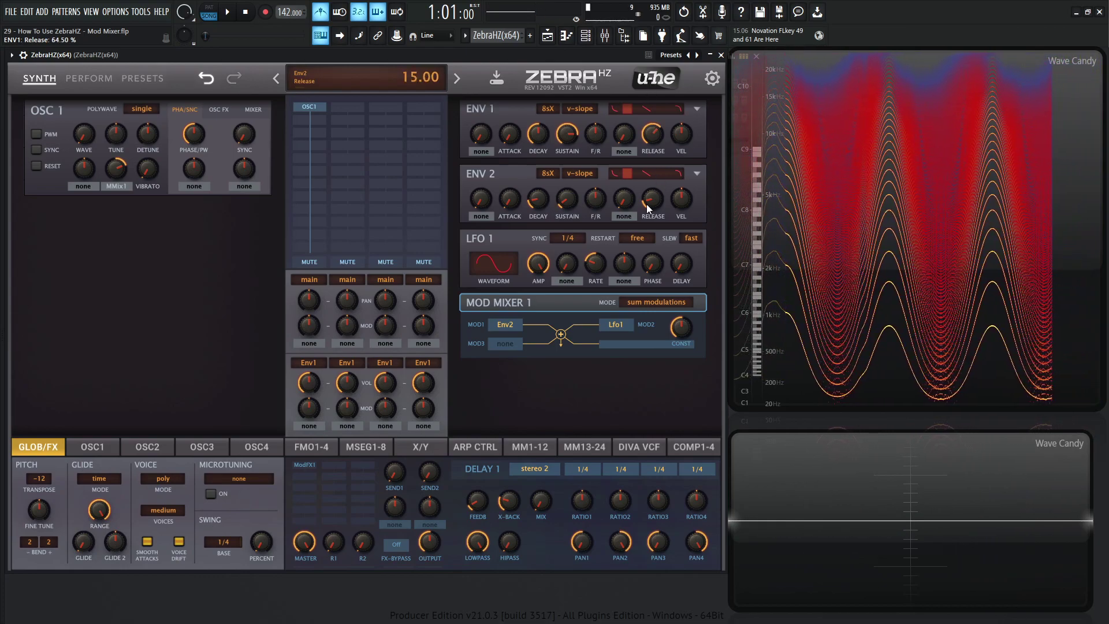
pyautogui.moveTo(653, 198); pyautogui.dragTo(650, 158)
pyautogui.moveTo(571, 202)
pyautogui.mouseDown()
pyautogui.moveTo(569, 188)
pyautogui.moveTo(570, 198)
pyautogui.mouseUp()
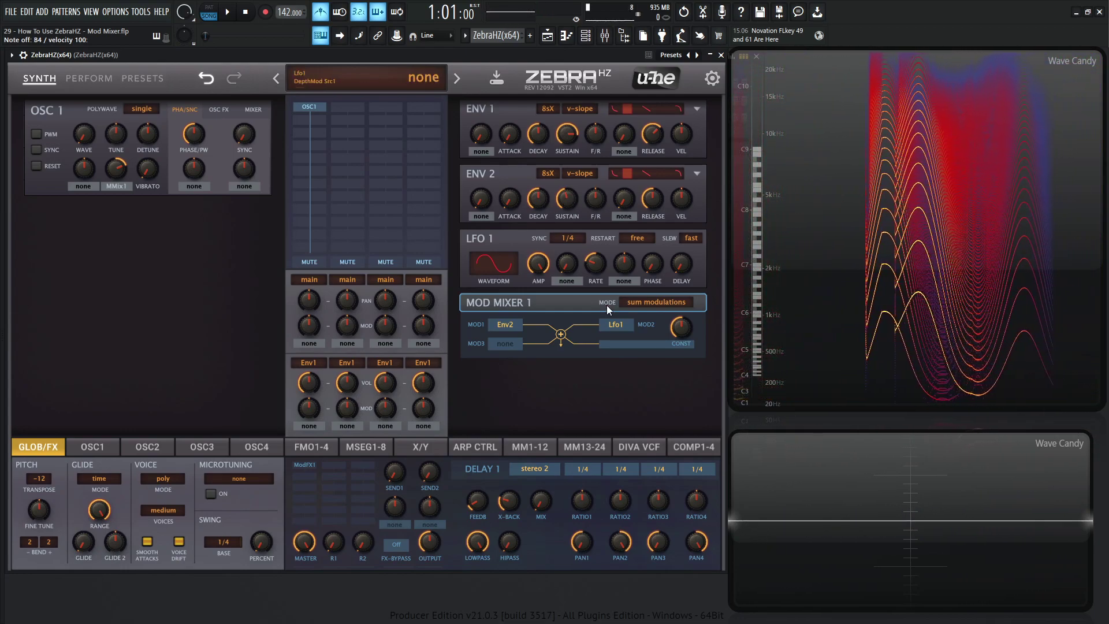
pyautogui.moveTo(537, 200)
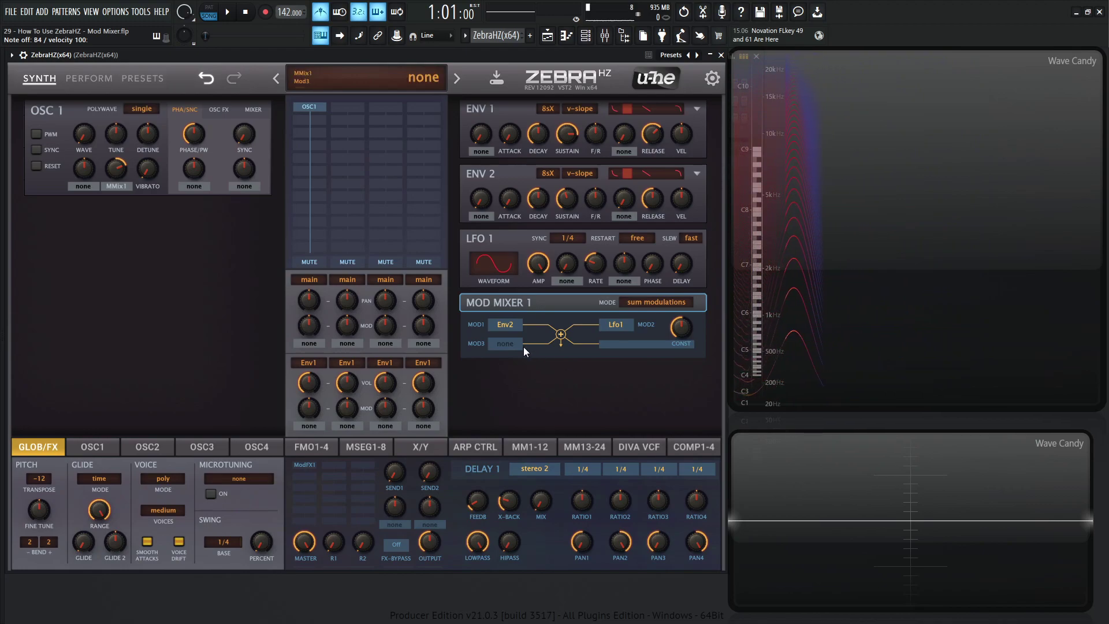
# Step: Feed Lfo2 into Mod Mixer 1's MOD3 input and give LFO2 the rand hold waveform
pyautogui.click(508, 344)
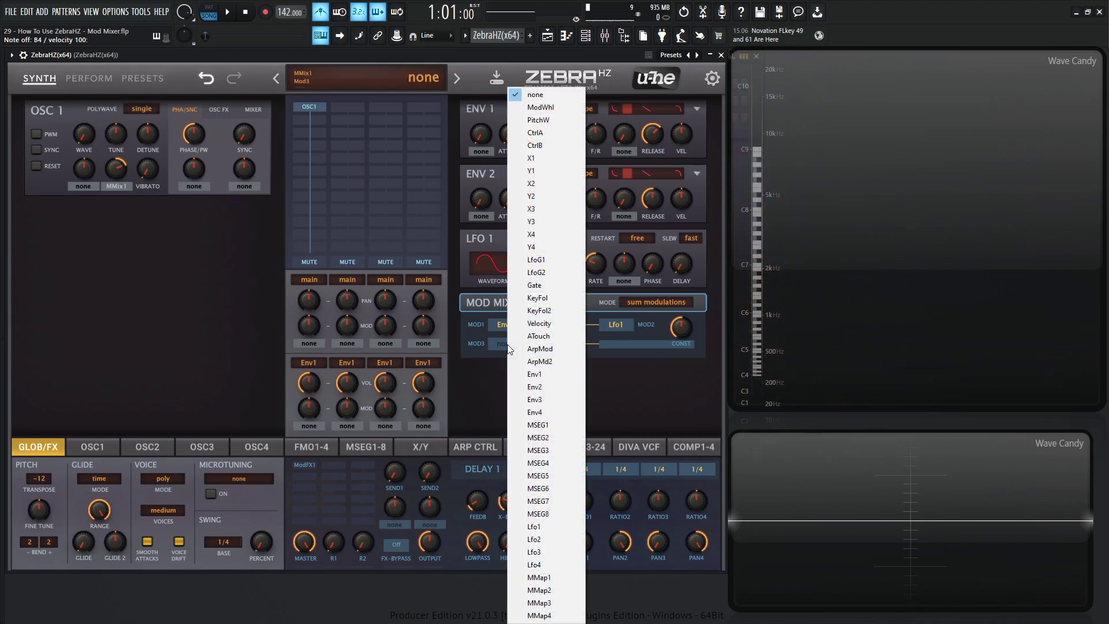
pyautogui.click(550, 542)
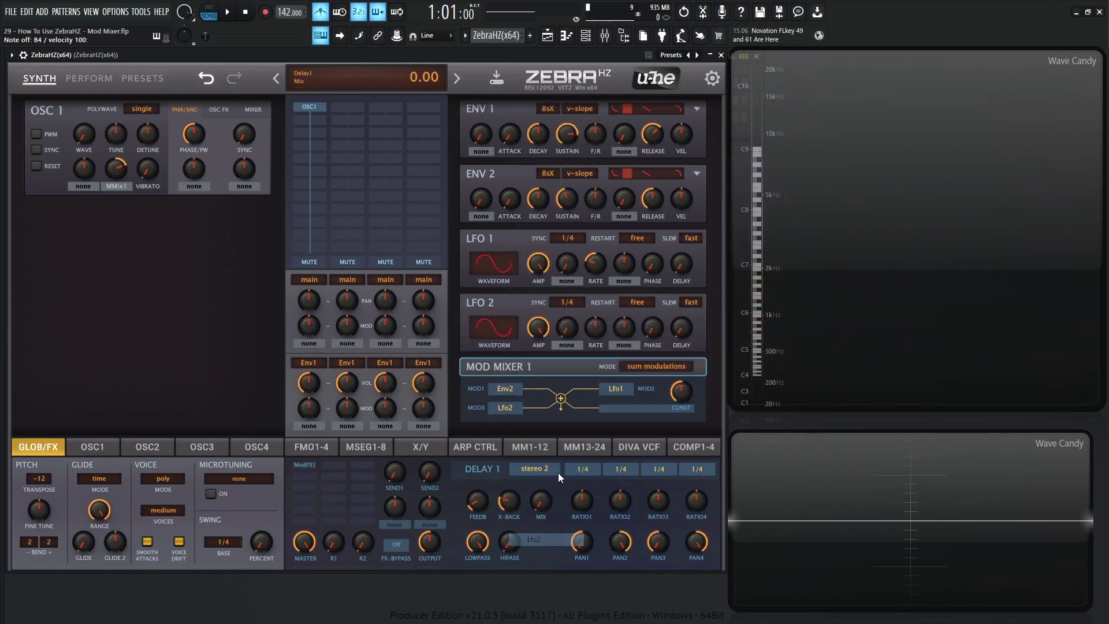
pyautogui.click(511, 327)
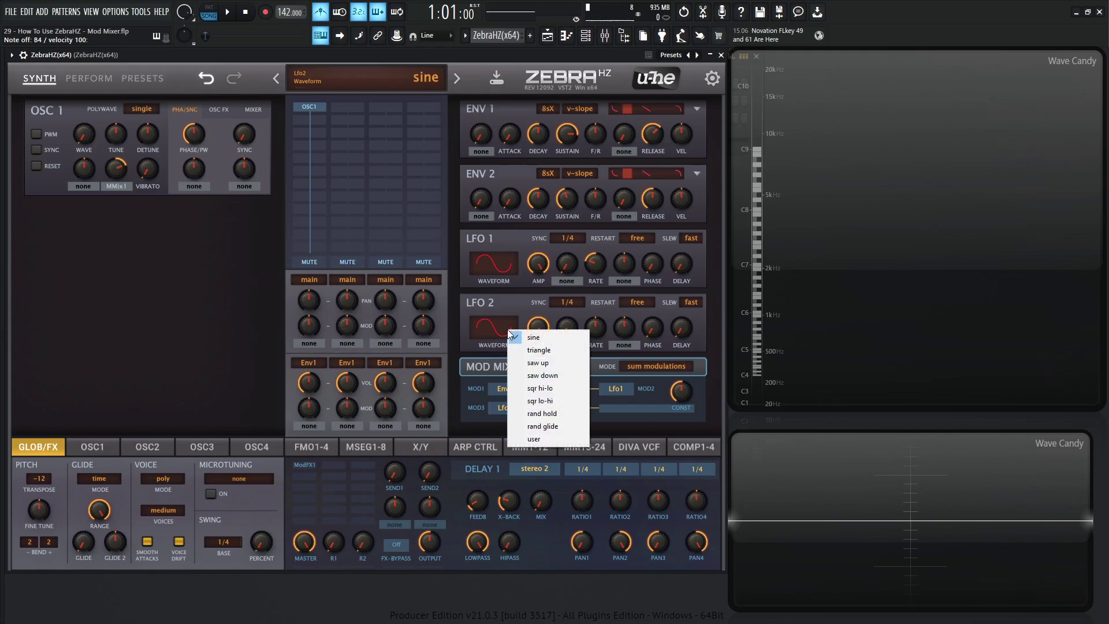
pyautogui.click(568, 416)
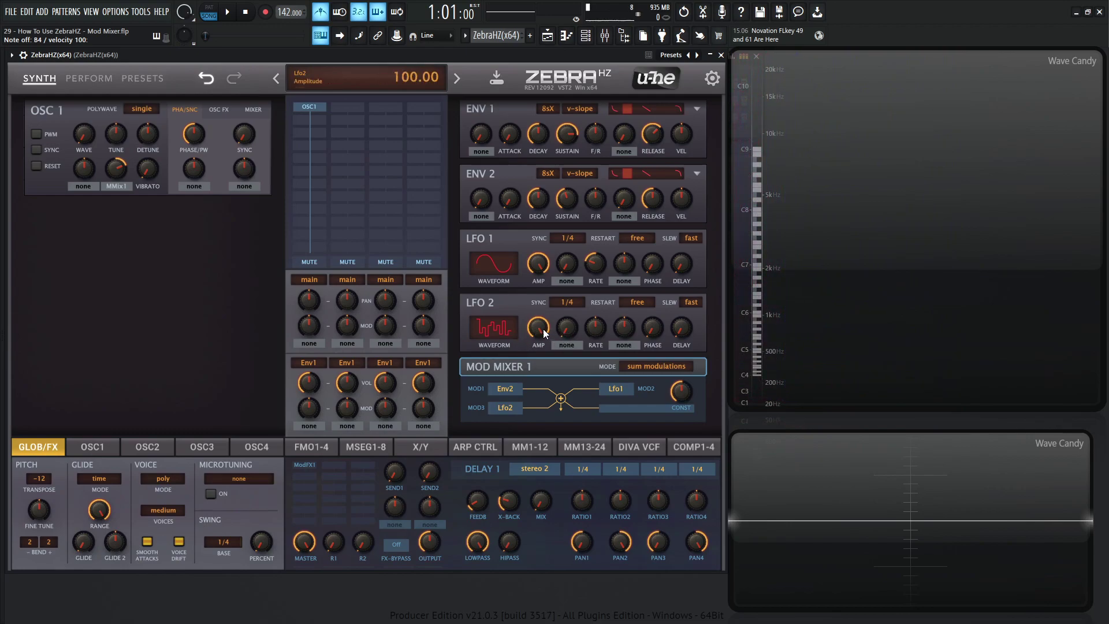
# Step: Drop LFO2's amplitude to zero, then bring it back up to about 16.5
pyautogui.moveTo(547, 415); pyautogui.dragTo(546, 434)
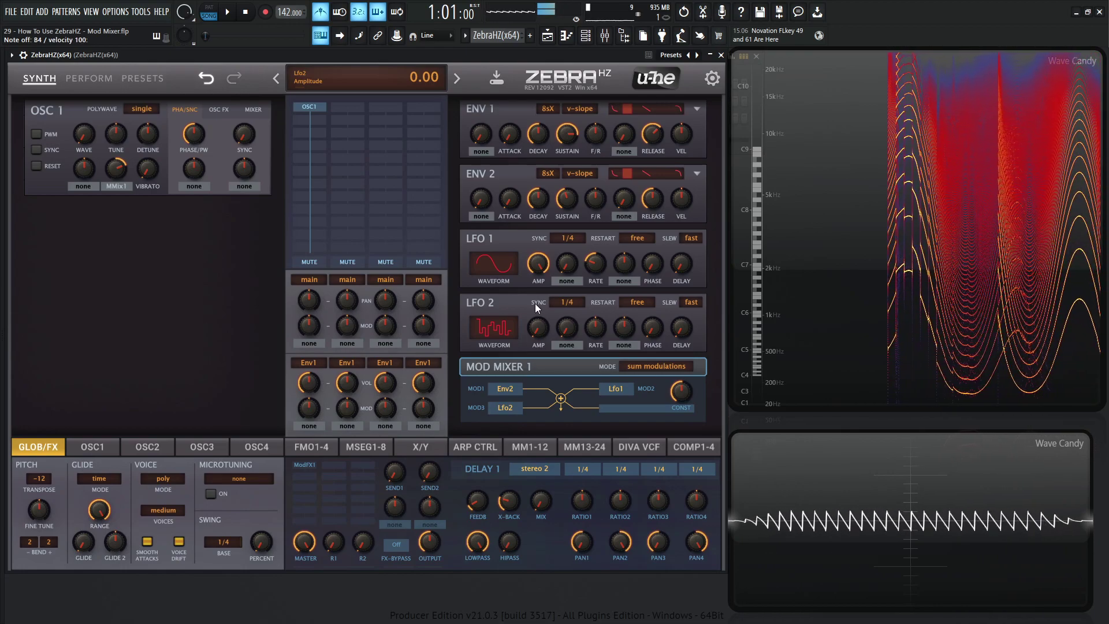
pyautogui.moveTo(538, 331)
pyautogui.mouseDown()
pyautogui.moveTo(539, 299)
pyautogui.moveTo(539, 328)
pyautogui.mouseUp()
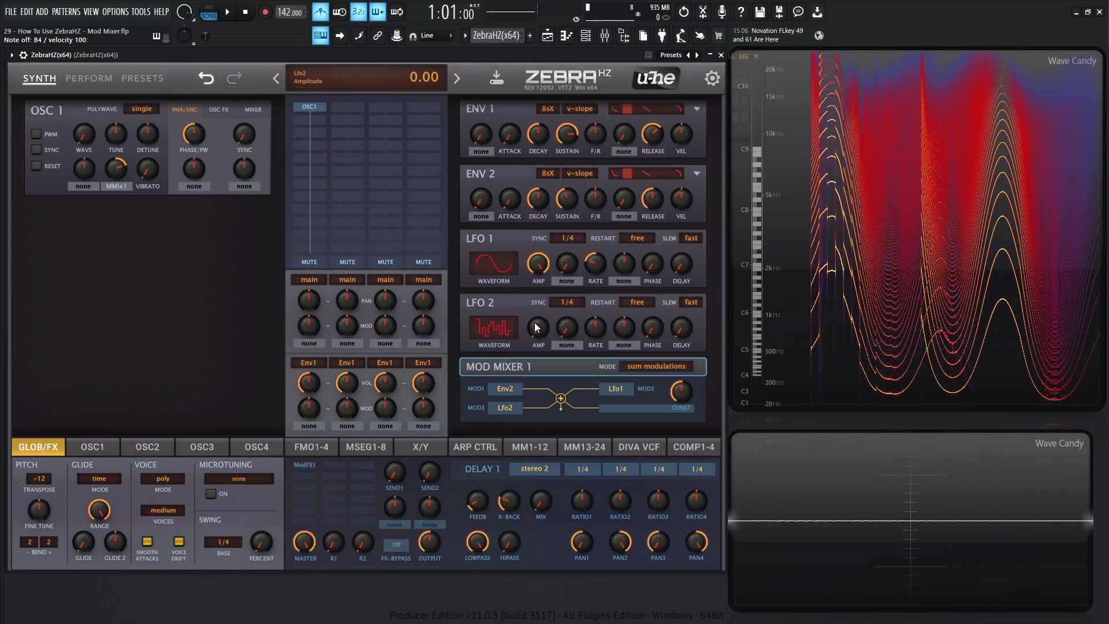
pyautogui.scroll(4, 541, 331)
pyautogui.scroll(12, 541, 330)
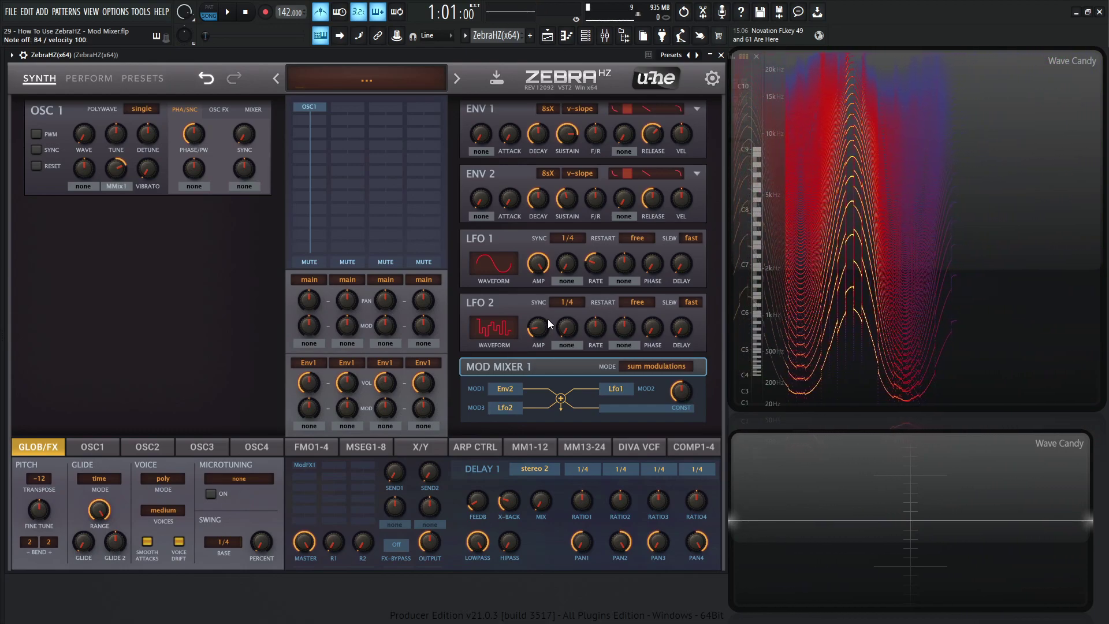
# Step: Set Mod Mixer 1's mode to scale sum by const, with the constant at 50
pyautogui.click(646, 370)
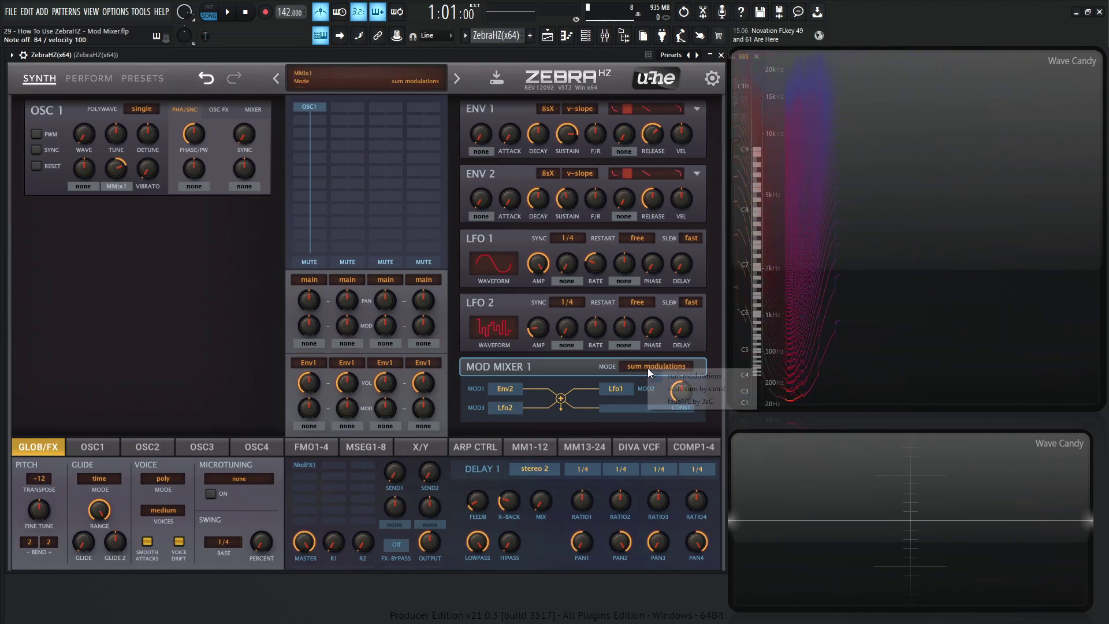
pyautogui.click(696, 389)
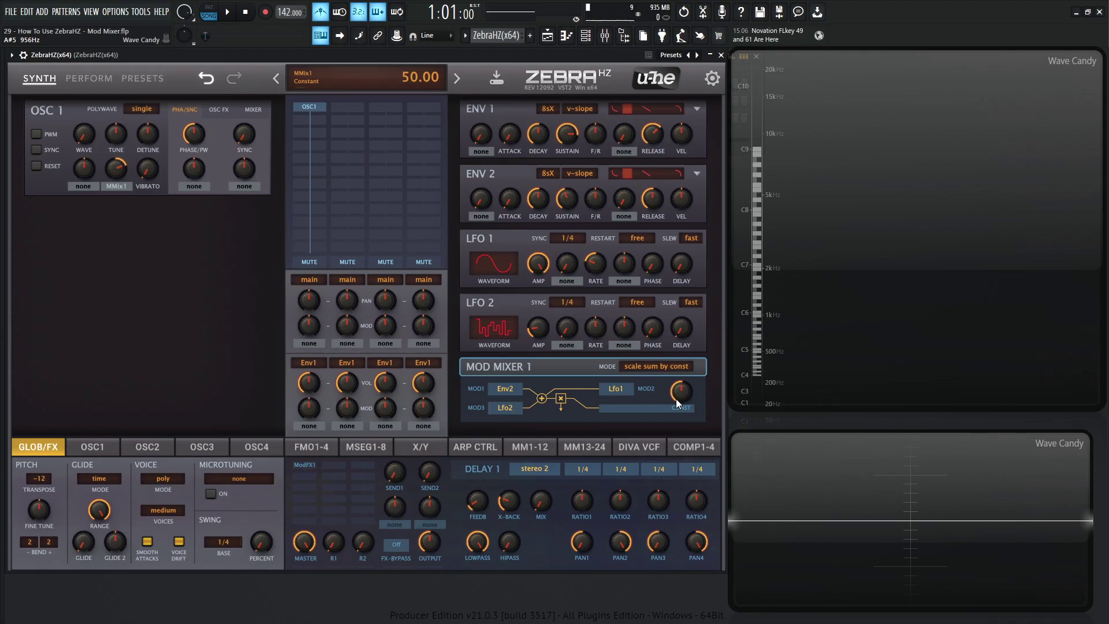
pyautogui.click(636, 366)
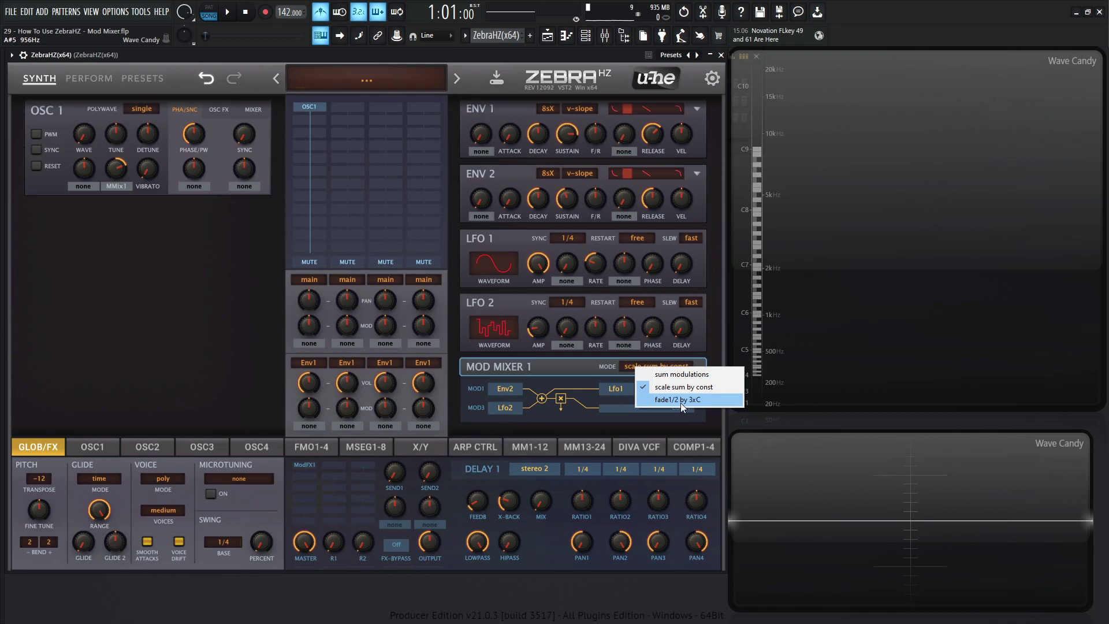
# Step: Switch Mod Mixer 1 to fade1/2 by 3xC and sweep its constant from 0 up to 78
pyautogui.click(681, 400)
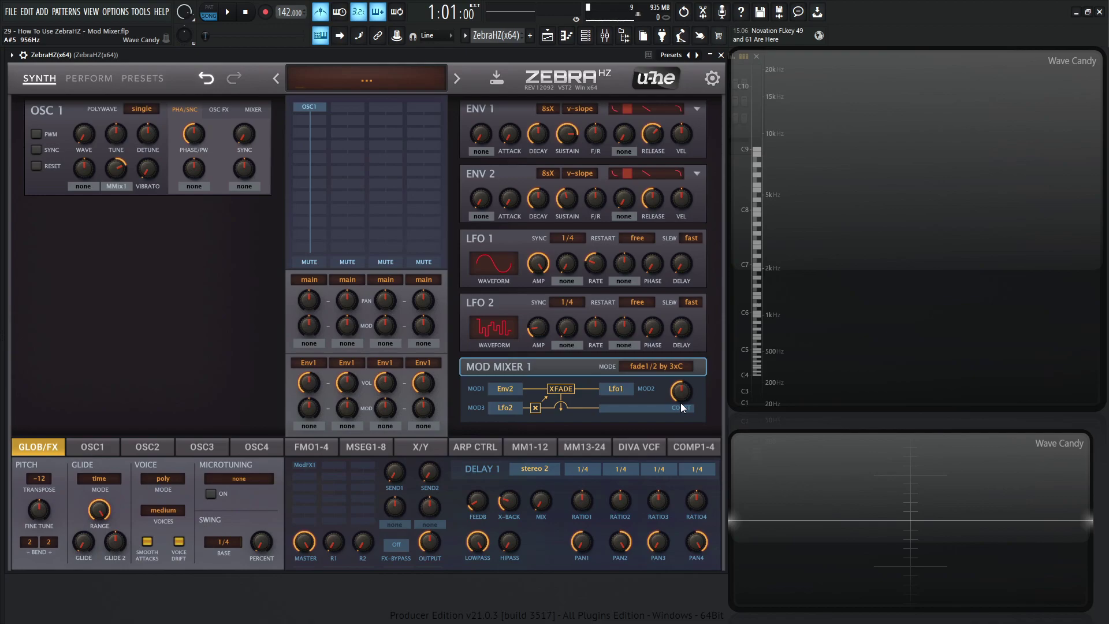
pyautogui.moveTo(679, 396); pyautogui.dragTo(677, 444)
pyautogui.moveTo(686, 400); pyautogui.dragTo(670, 300)
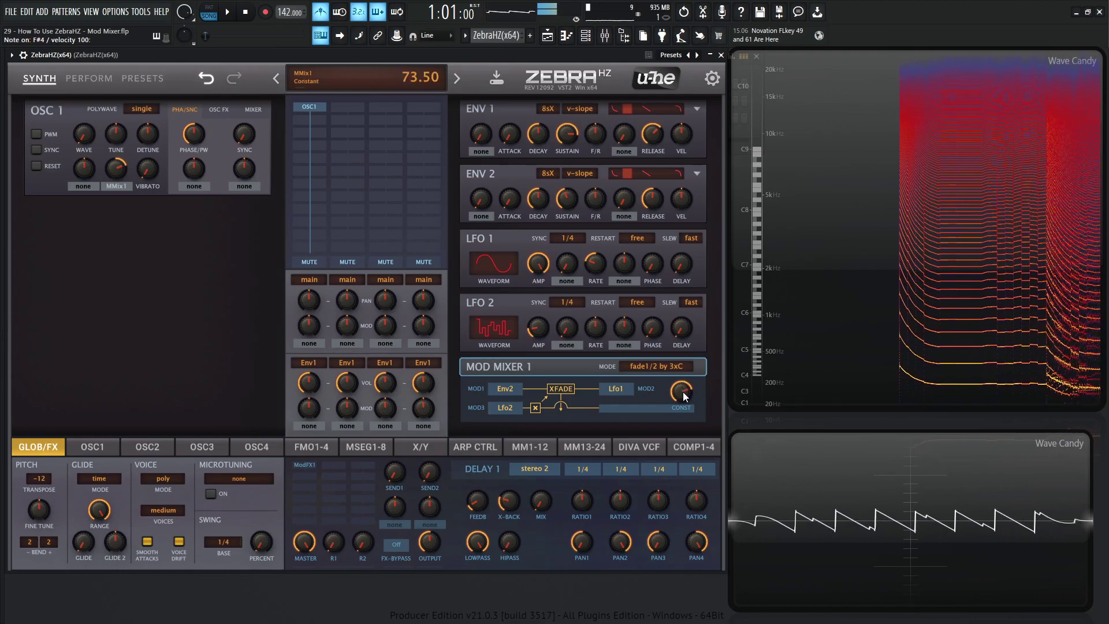
pyautogui.moveTo(683, 390); pyautogui.dragTo(684, 385)
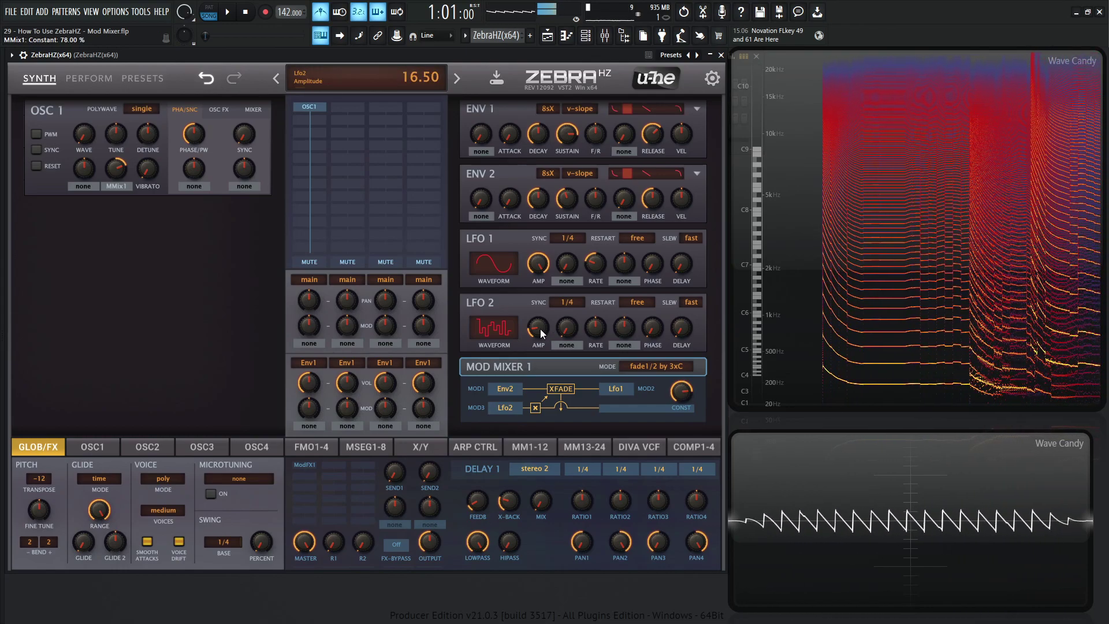
# Step: Raise LFO2's amplitude to about 43.5 and settle the mixer constant at 56.5
pyautogui.moveTo(540, 329); pyautogui.dragTo(542, 279)
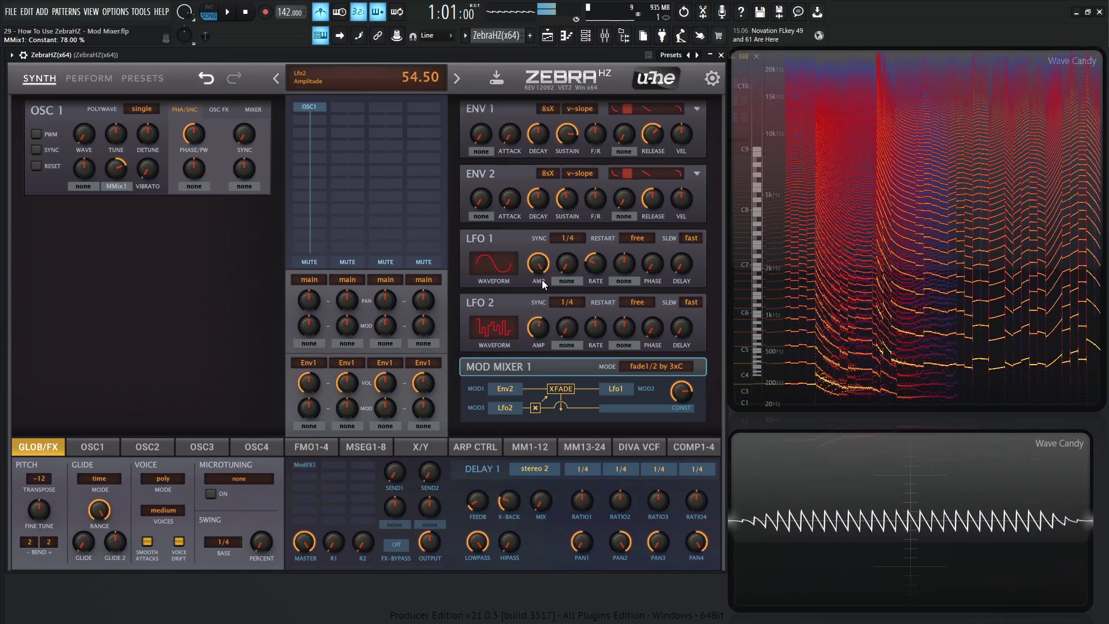
pyautogui.moveTo(681, 391); pyautogui.dragTo(682, 414)
pyautogui.doubleClick(681, 398)
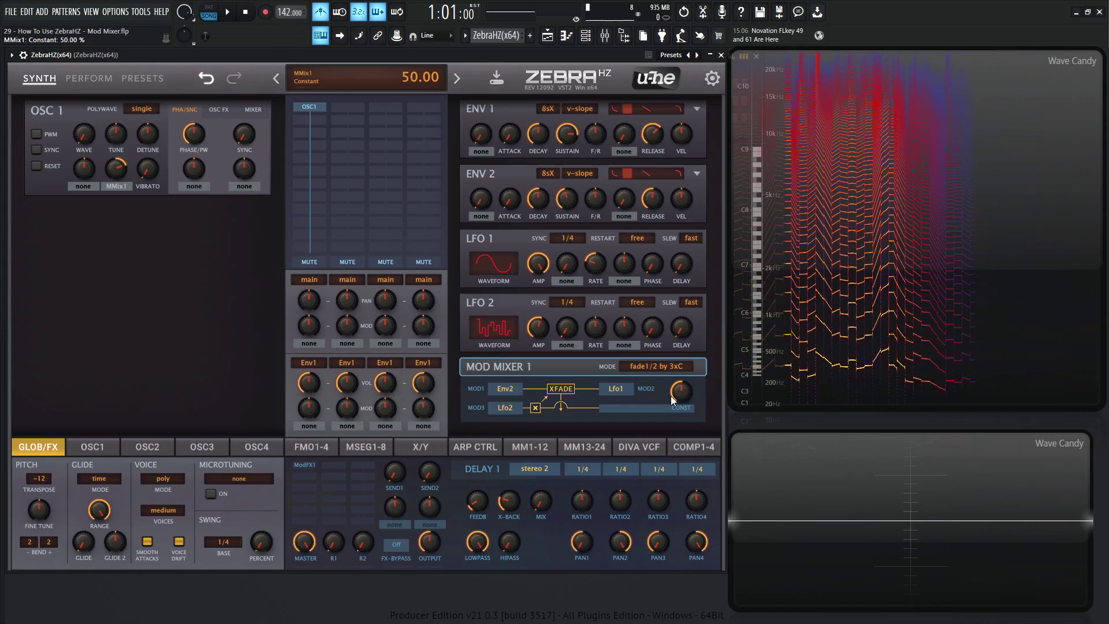
pyautogui.moveTo(677, 401); pyautogui.dragTo(677, 392)
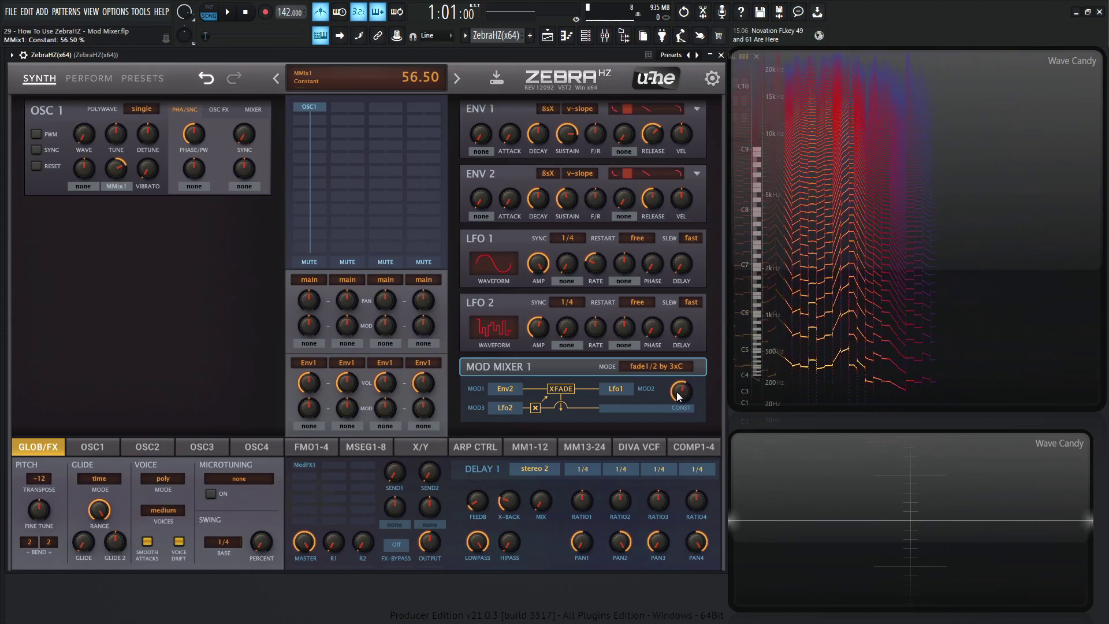
# Step: Target modulation matrix slot 1 at MMix1: Constant from the MM1-12 page
pyautogui.click(527, 447)
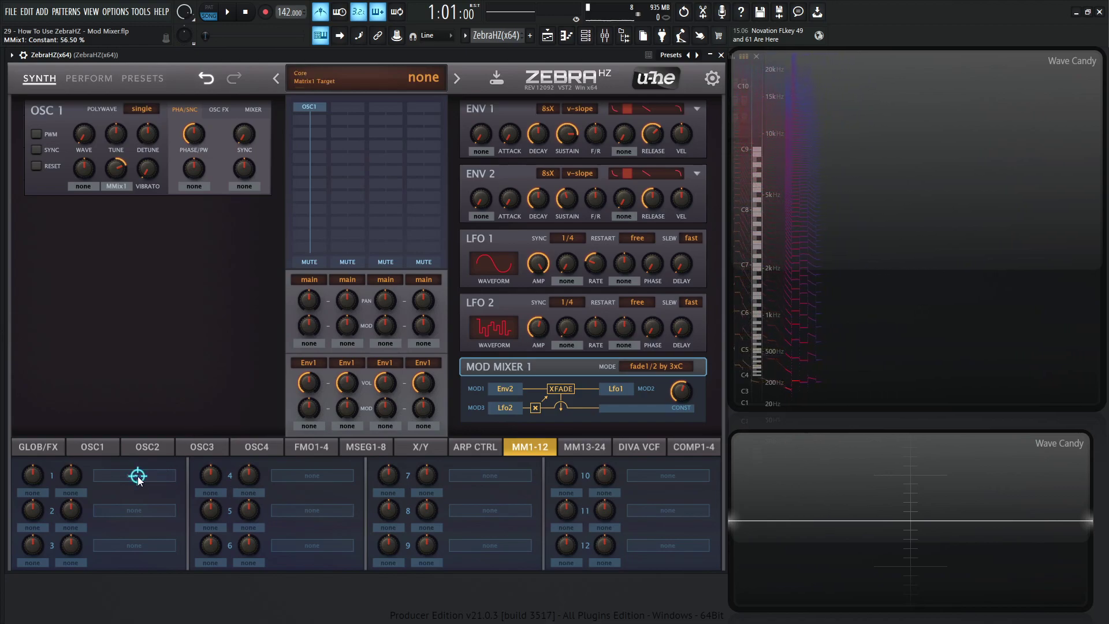
pyautogui.moveTo(138, 476); pyautogui.dragTo(680, 391)
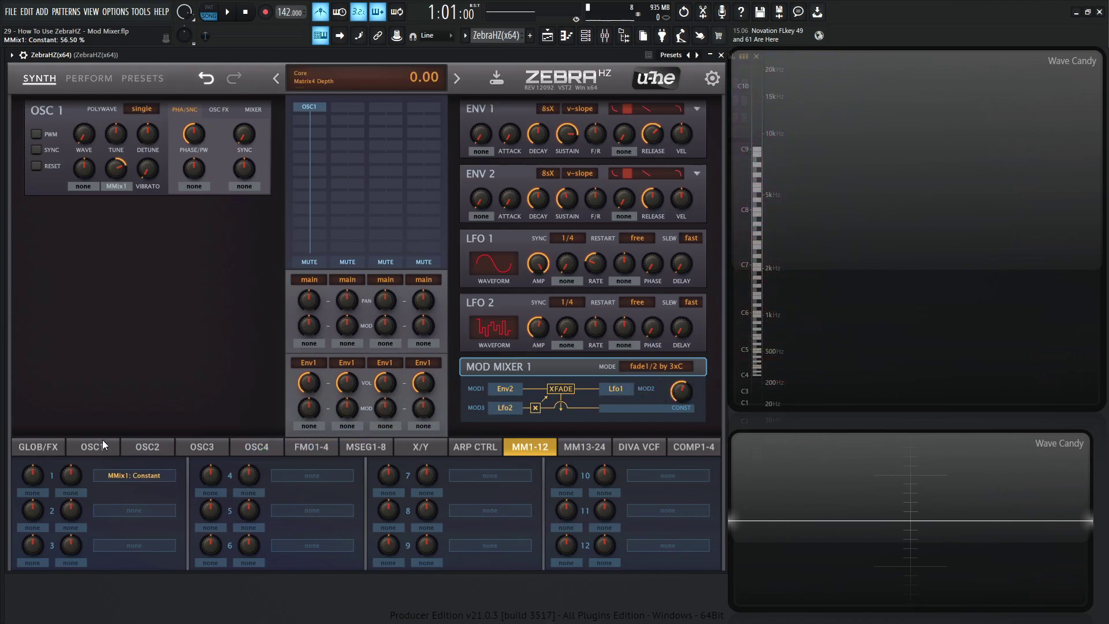